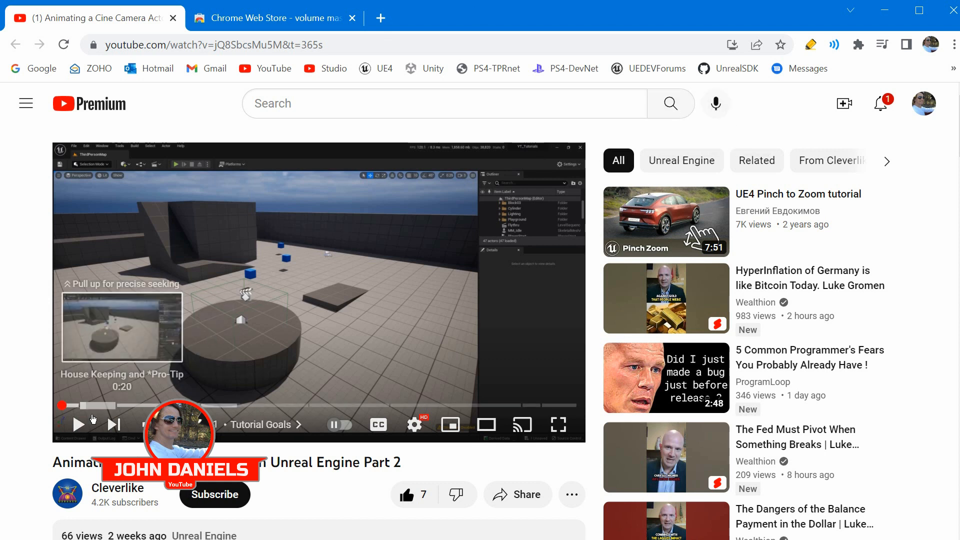
# Start the Unreal Engine cine camera video playing on YouTube.
pyautogui.click(79, 424)
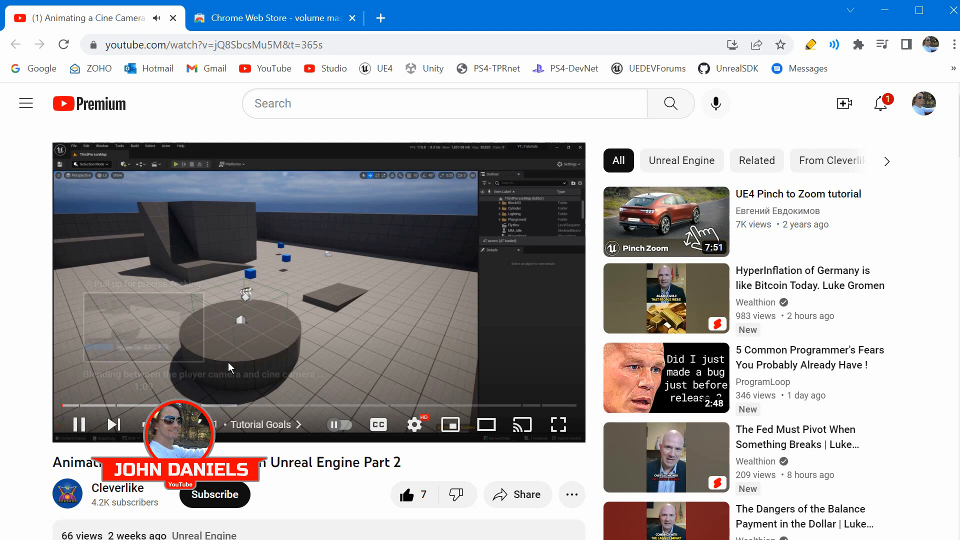
# Boost the tab's Volume Master volume past 100%, settle it at 80%, then dismiss the popup.
pyautogui.click(834, 46)
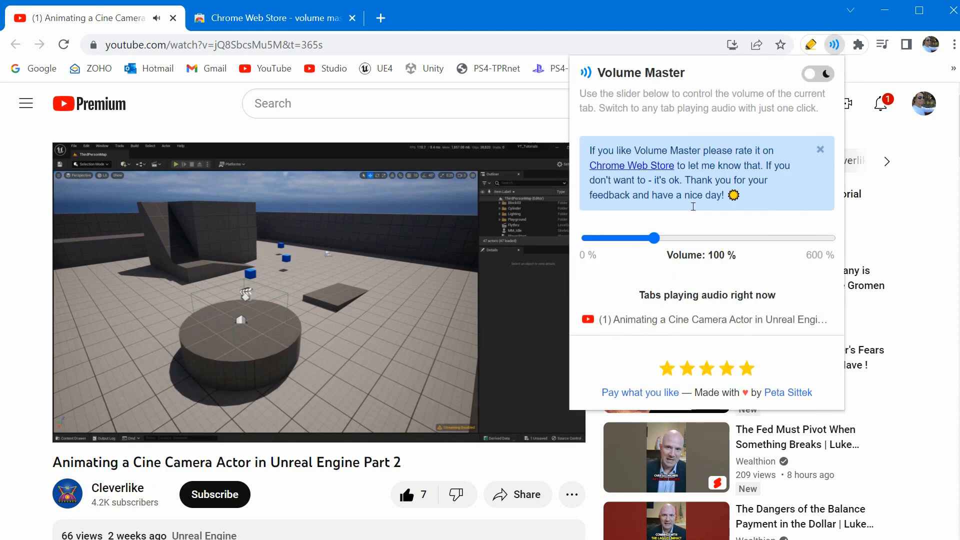
pyautogui.moveTo(652, 239)
pyautogui.mouseDown()
pyautogui.moveTo(841, 246)
pyautogui.moveTo(644, 240)
pyautogui.mouseUp()
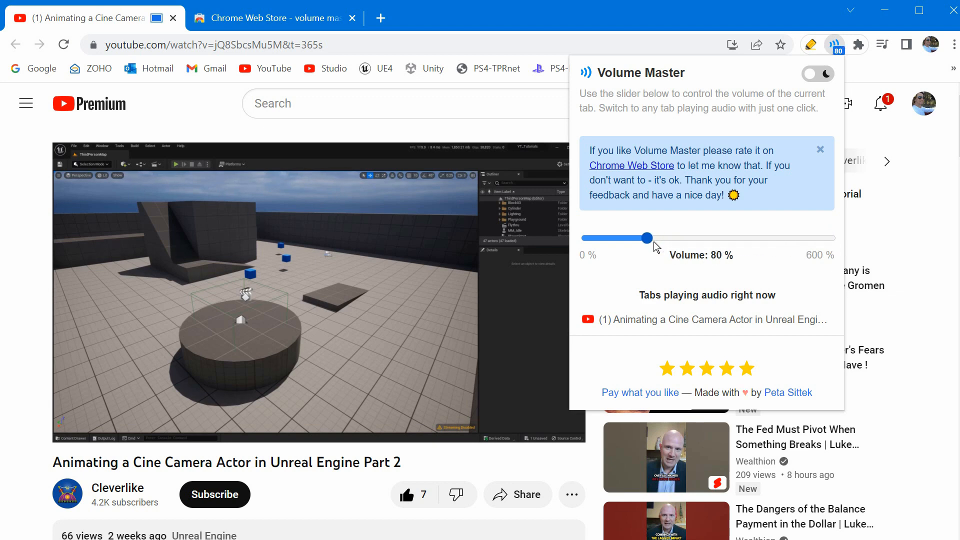
pyautogui.click(540, 21)
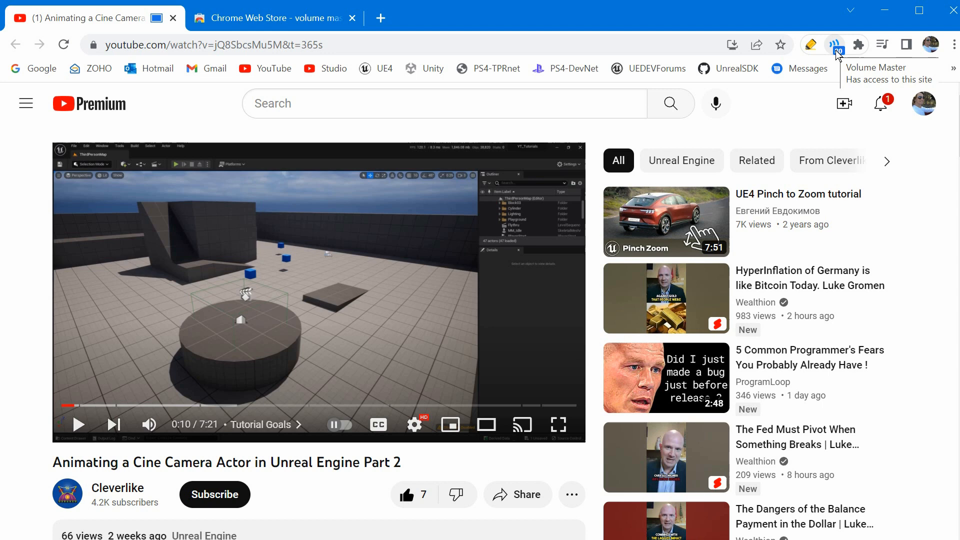
pyautogui.click(837, 48)
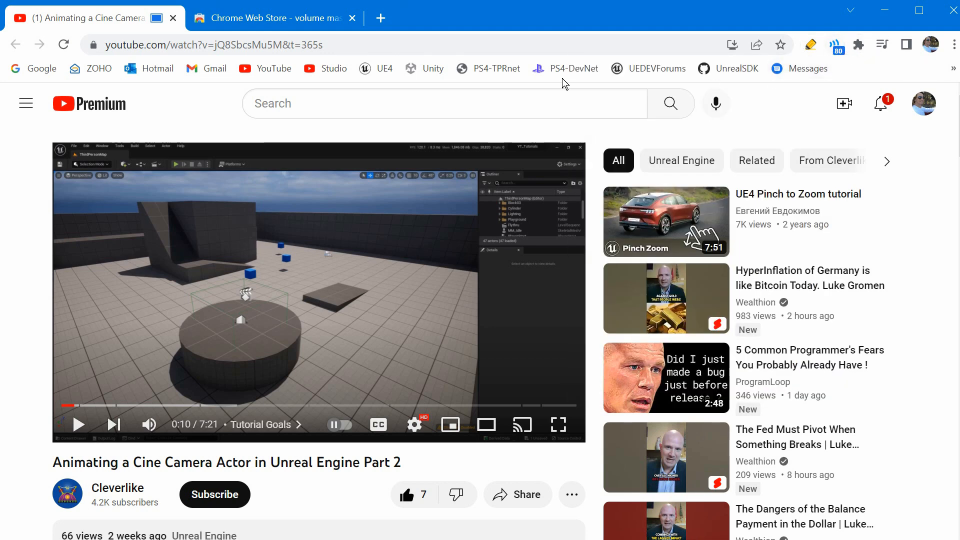
pyautogui.click(276, 19)
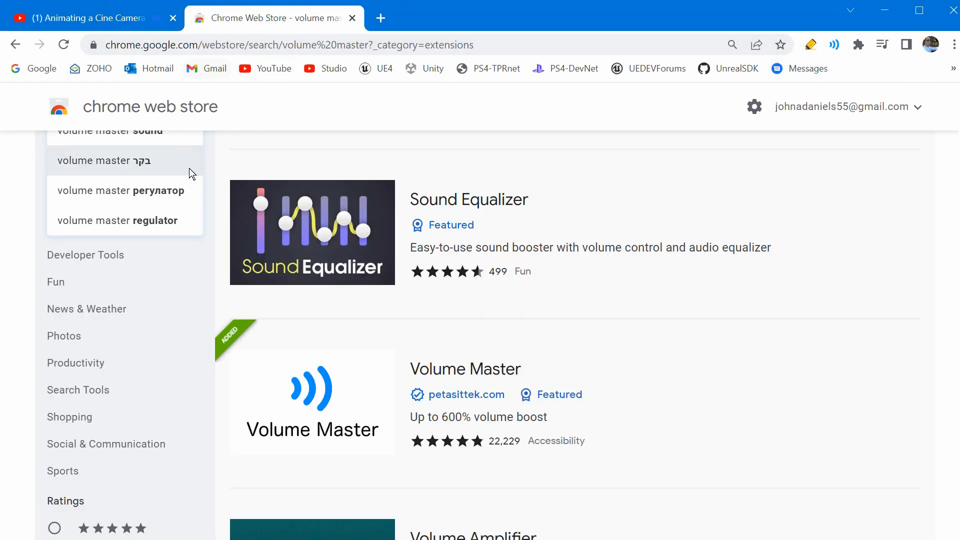
pyautogui.scroll(5, 189, 173)
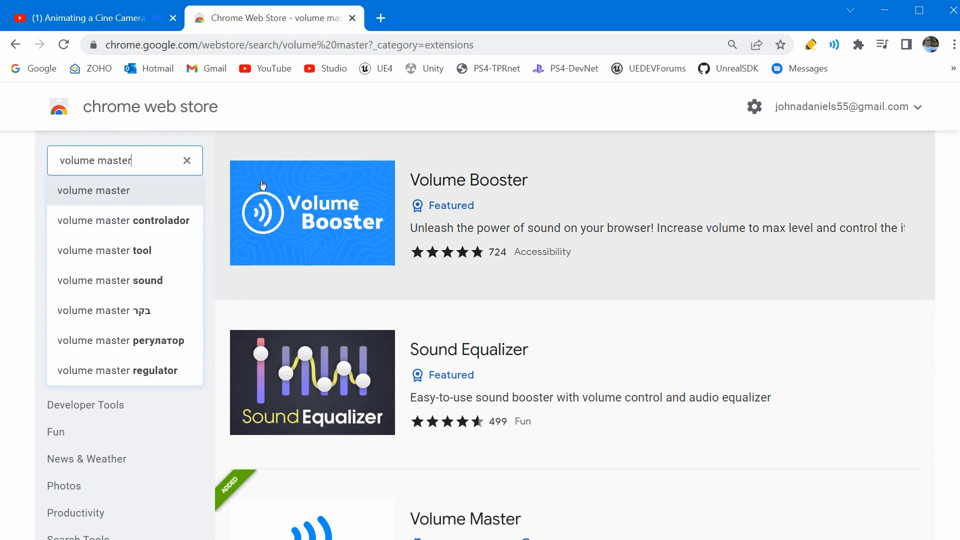
pyautogui.click(157, 161)
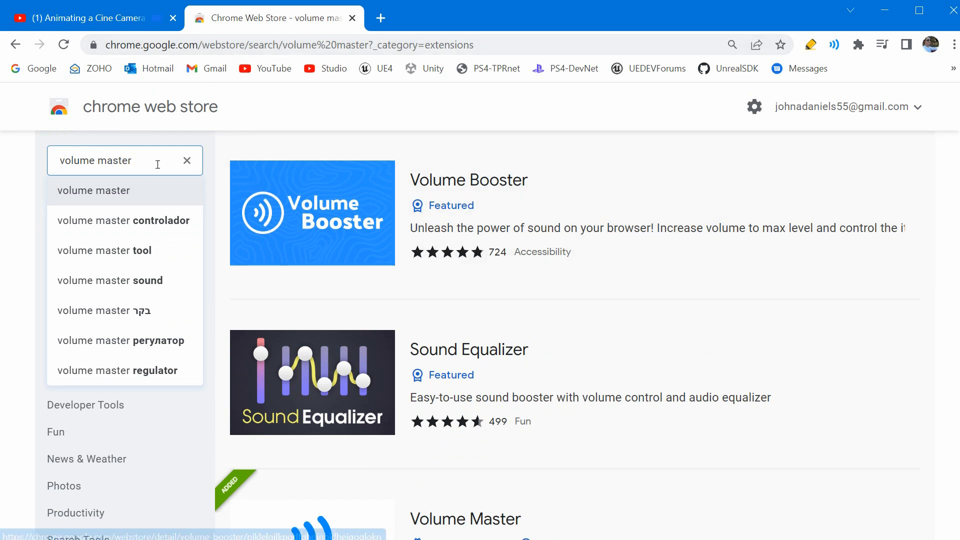
pyautogui.tripleClick(120, 161)
pyautogui.write('volume')
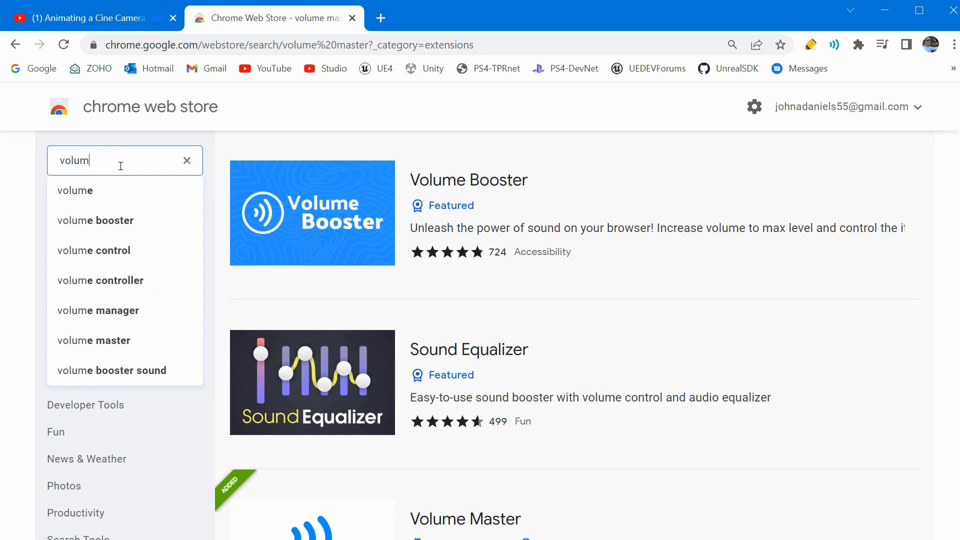
pyautogui.click(60, 244)
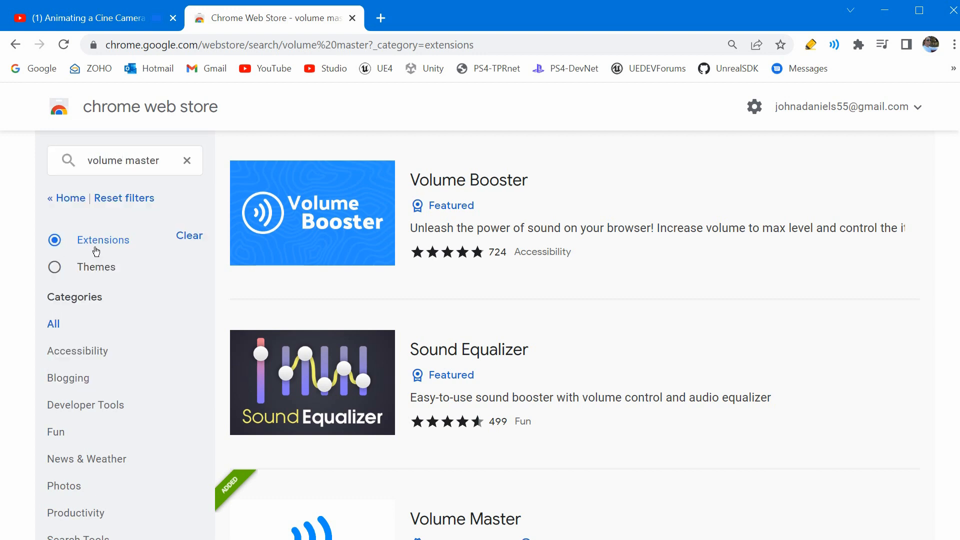
pyautogui.scroll(-5, 330, 248)
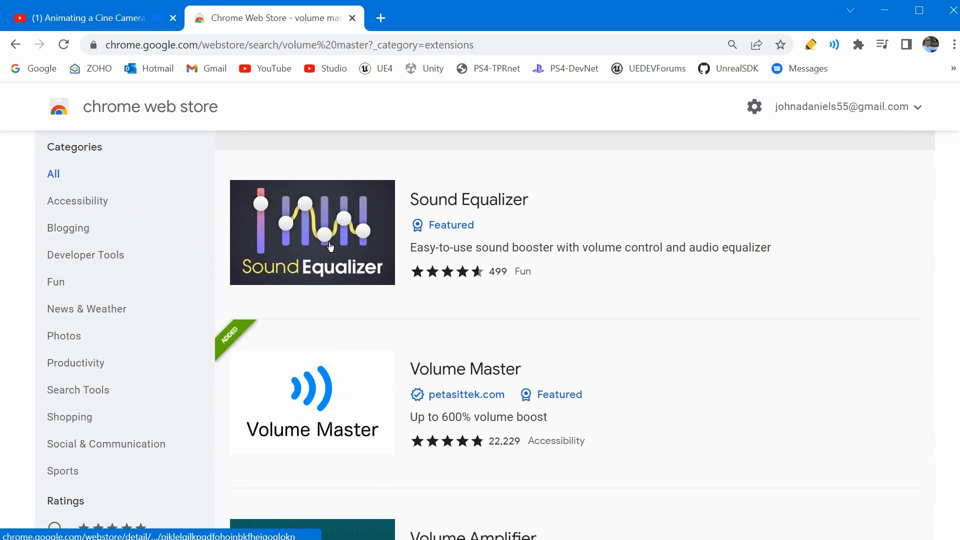
pyautogui.scroll(-3, 330, 248)
pyautogui.scroll(6, 337, 372)
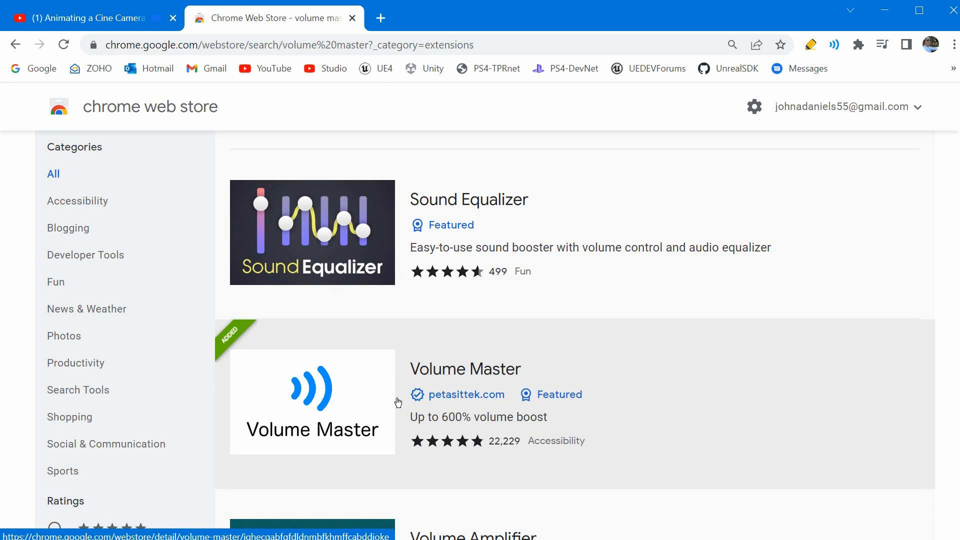
pyautogui.scroll(3, 397, 403)
pyautogui.scroll(-4, 382, 281)
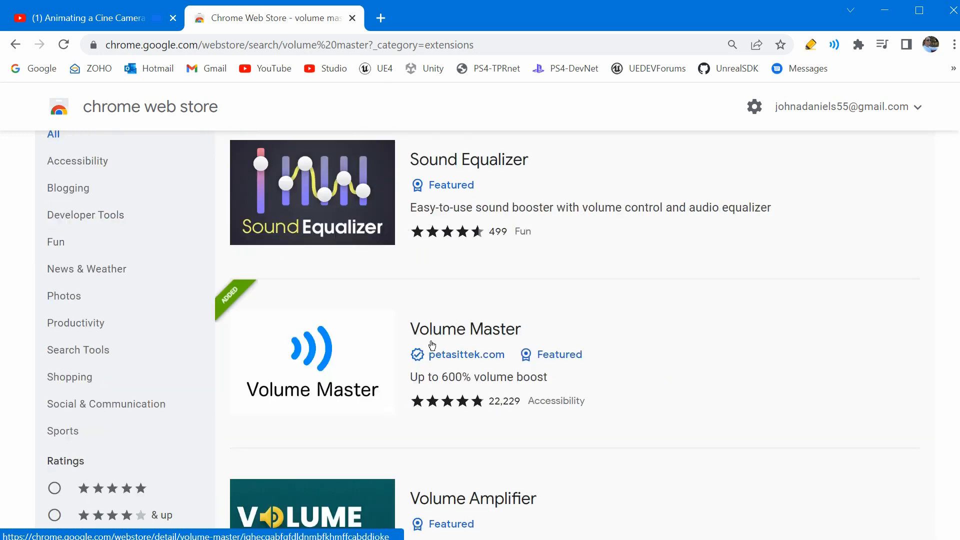
pyautogui.scroll(-1, 431, 344)
pyautogui.hotkey('ctrl', 'Tab')
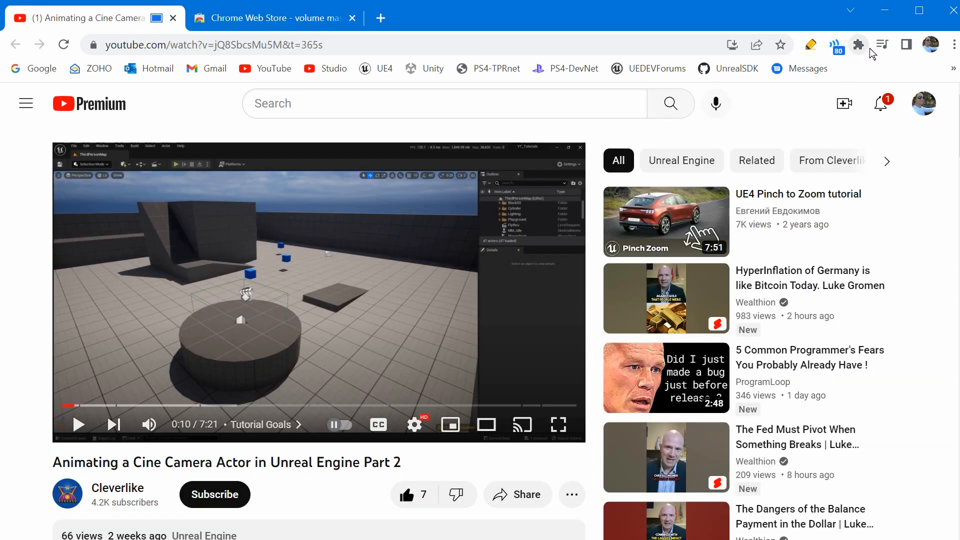
pyautogui.click(858, 45)
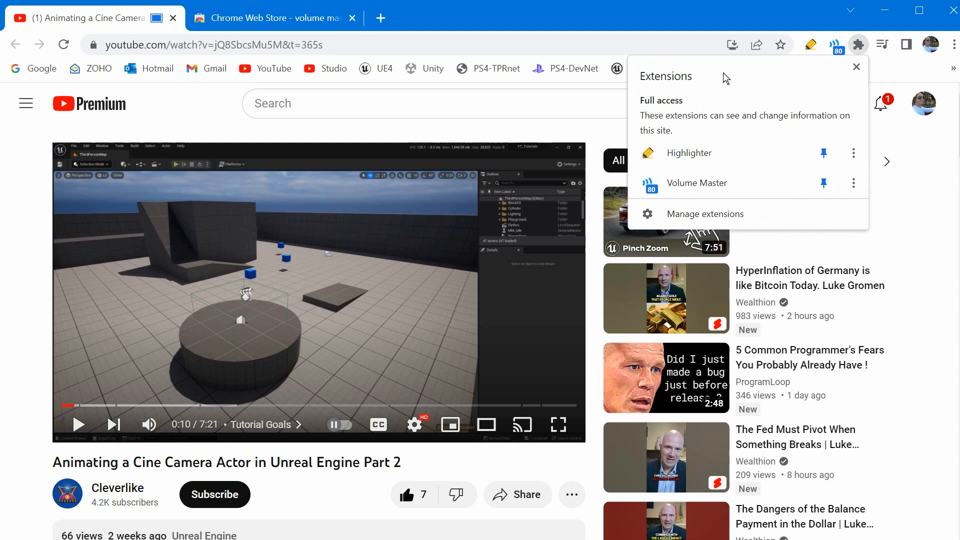
pyautogui.click(824, 183)
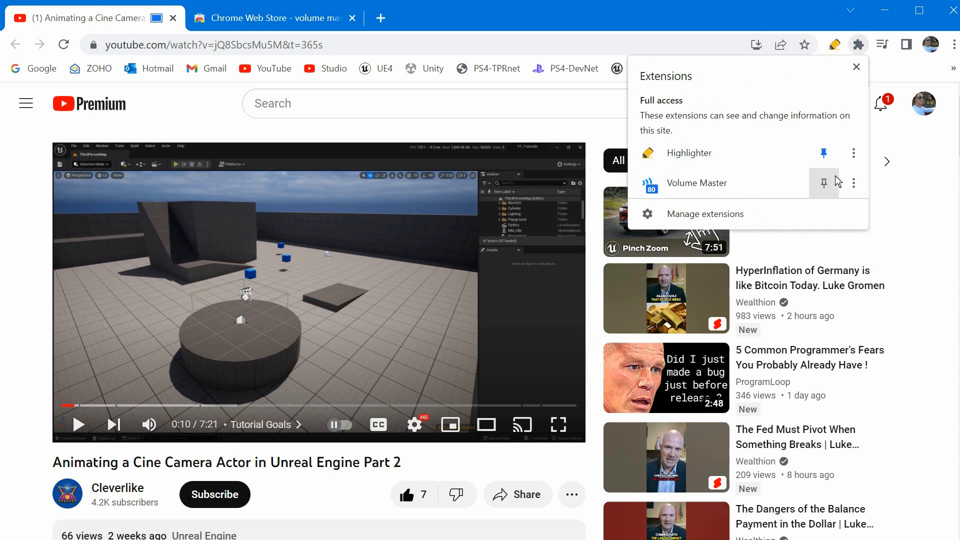
pyautogui.click(713, 30)
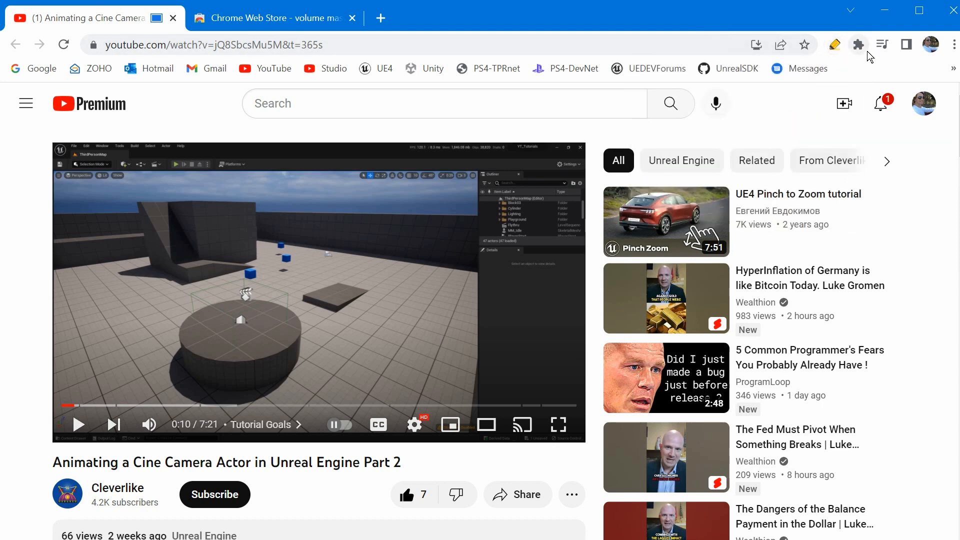
pyautogui.click(858, 46)
pyautogui.click(825, 183)
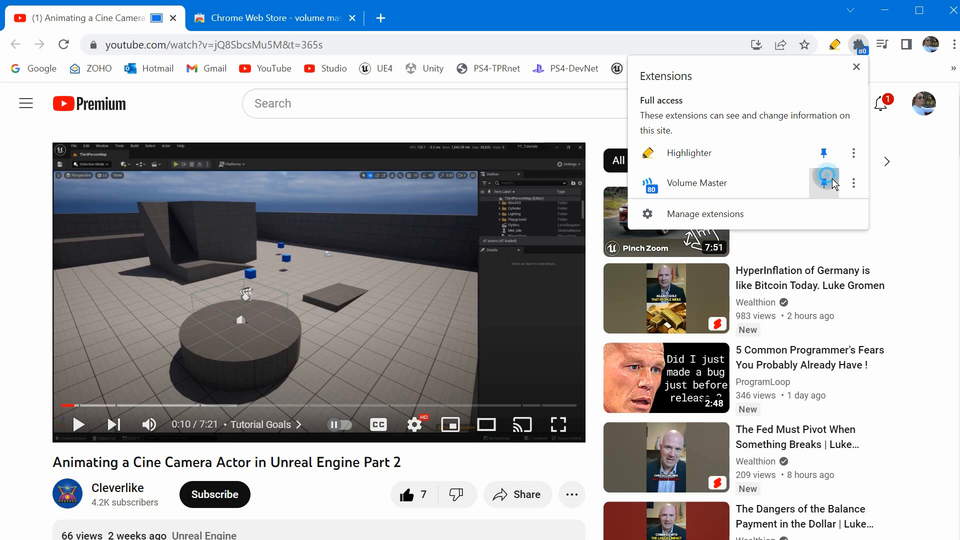
pyautogui.click(834, 60)
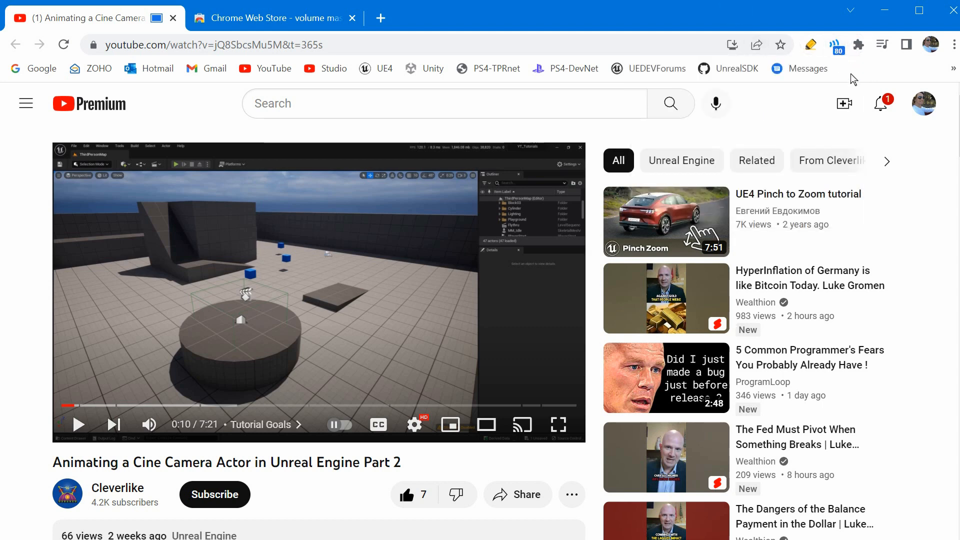
# Show Volume Master's options in the Extensions menu, including 'Remove from Chrome'.
pyautogui.click(859, 45)
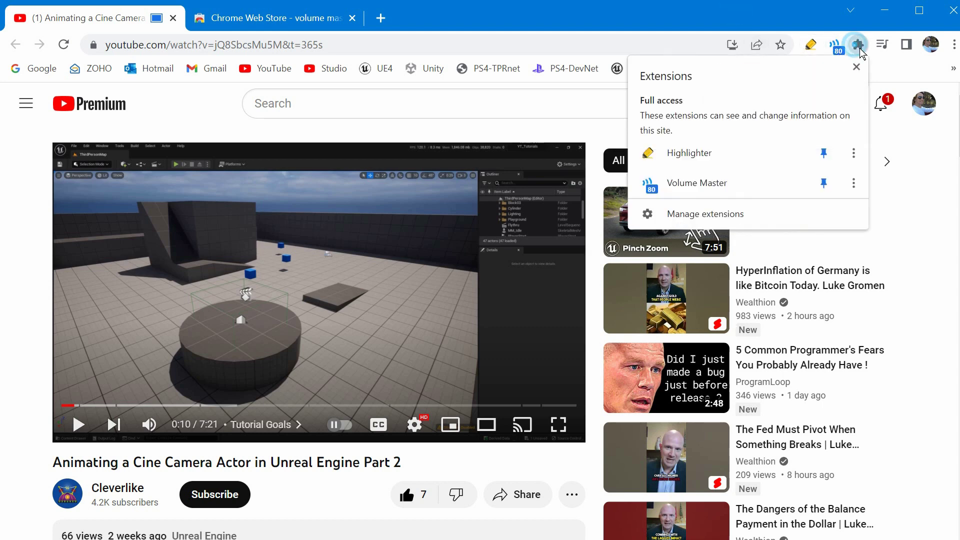
pyautogui.click(859, 186)
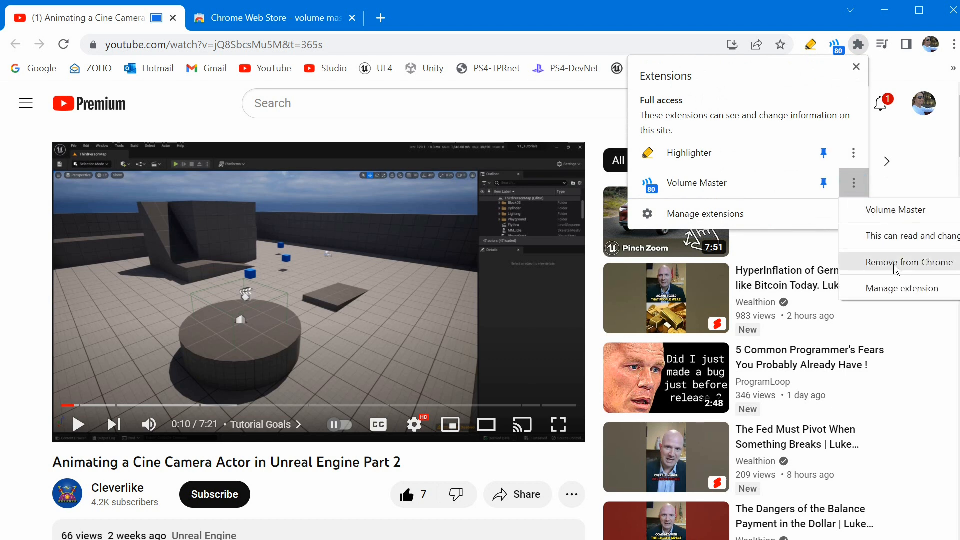